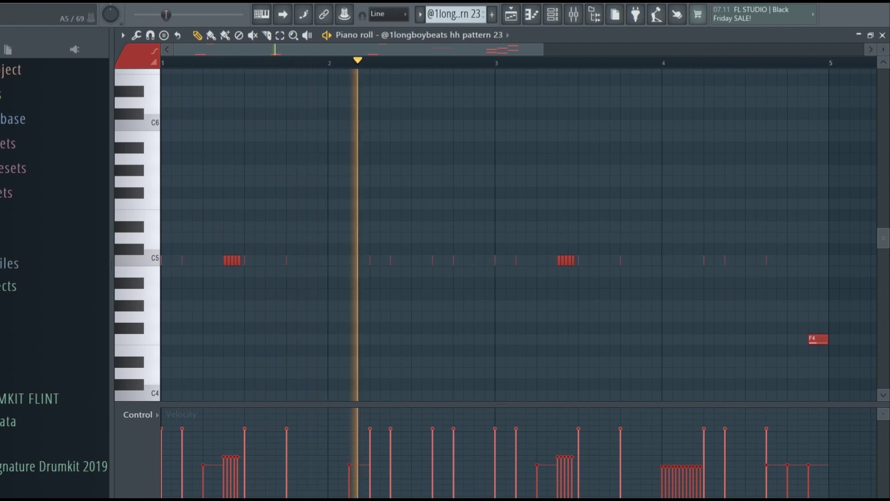
Step: Examine the notes of hi-hat pattern 23 in the piano roll, from the C5 hits down to the low pitched notes
{"action": "scroll", "coordinate": [510, 153], "scroll_direction": "down", "scroll_amount": 8}
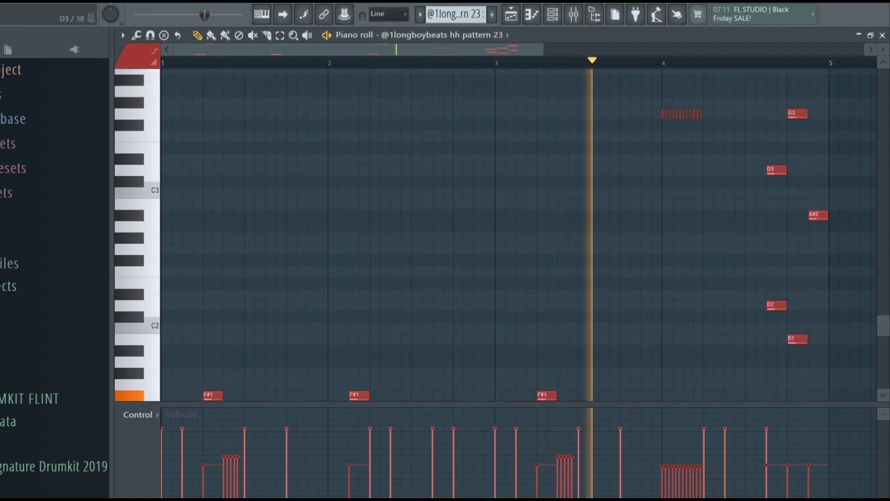
{"action": "scroll", "coordinate": [510, 232], "scroll_direction": "down", "scroll_amount": 3}
{"action": "scroll", "coordinate": [510, 232], "scroll_direction": "up", "scroll_amount": 4}
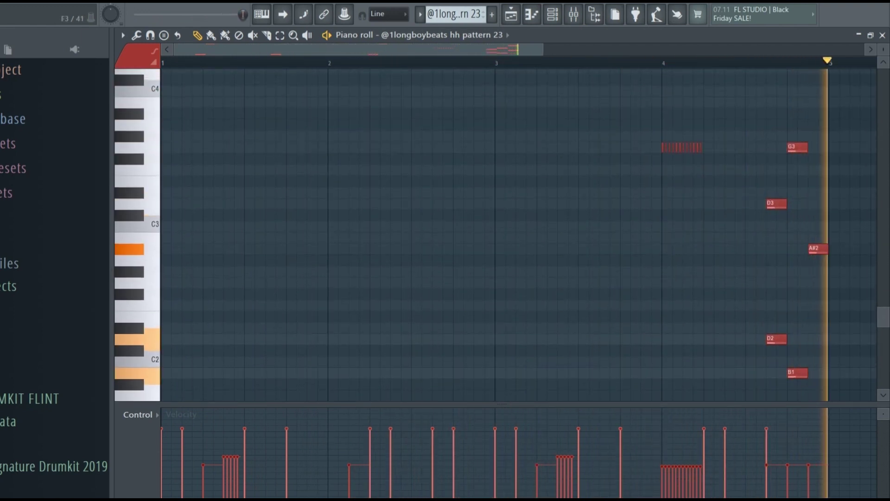
{"action": "scroll", "coordinate": [509, 232], "scroll_direction": "down", "scroll_amount": 3}
{"action": "scroll", "coordinate": [510, 232], "scroll_direction": "up", "scroll_amount": 3}
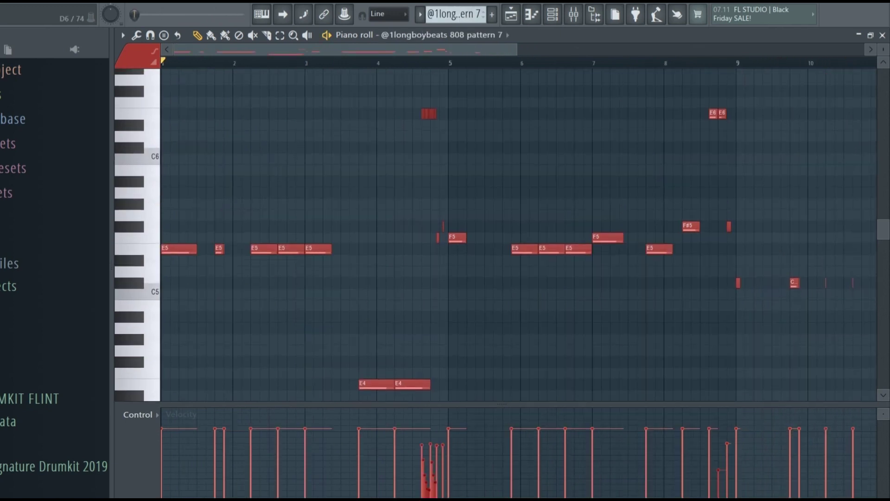
Step: Examine the notes of 808 pattern 7 across its octaves in the piano roll
{"action": "scroll", "coordinate": [519, 234], "scroll_direction": "up", "scroll_amount": 1}
{"action": "scroll", "coordinate": [410, 181], "scroll_direction": "up", "scroll_amount": 6}
{"action": "scroll", "coordinate": [410, 181], "scroll_direction": "down", "scroll_amount": 7}
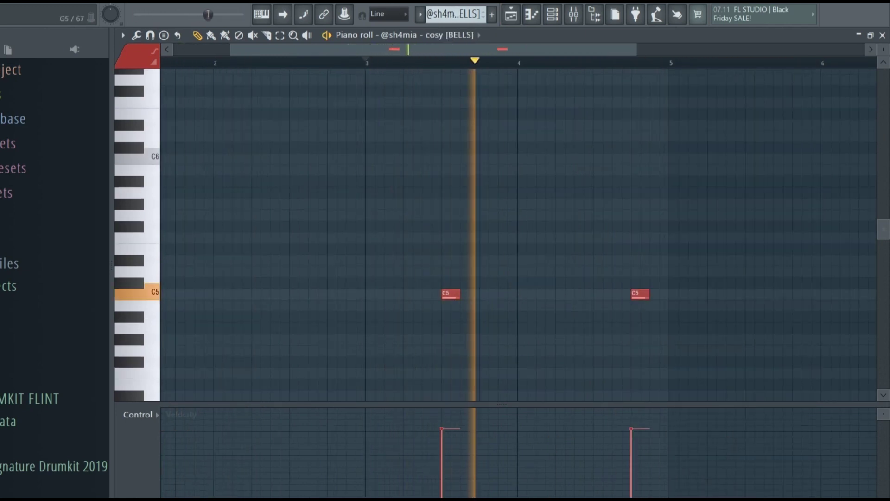
Step: Stop playback of the cosy bells pattern and play the L0ng bass pattern
{"action": "key", "text": "space"}
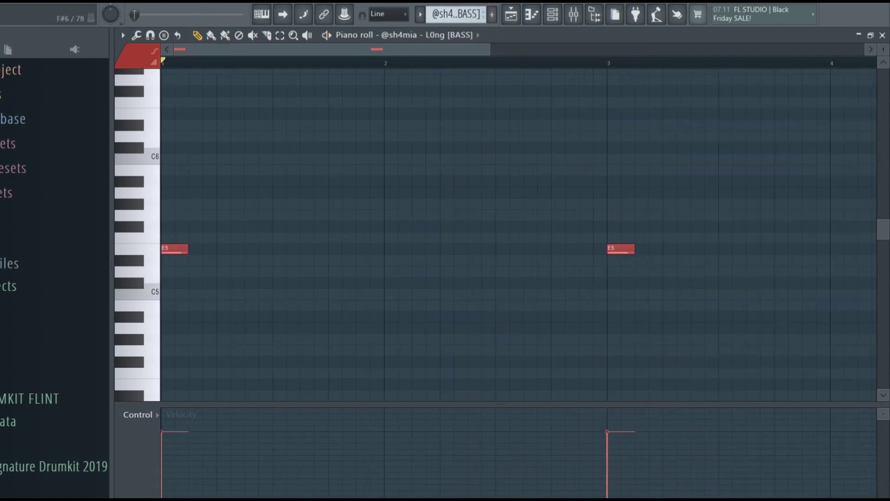
{"action": "key", "text": "space"}
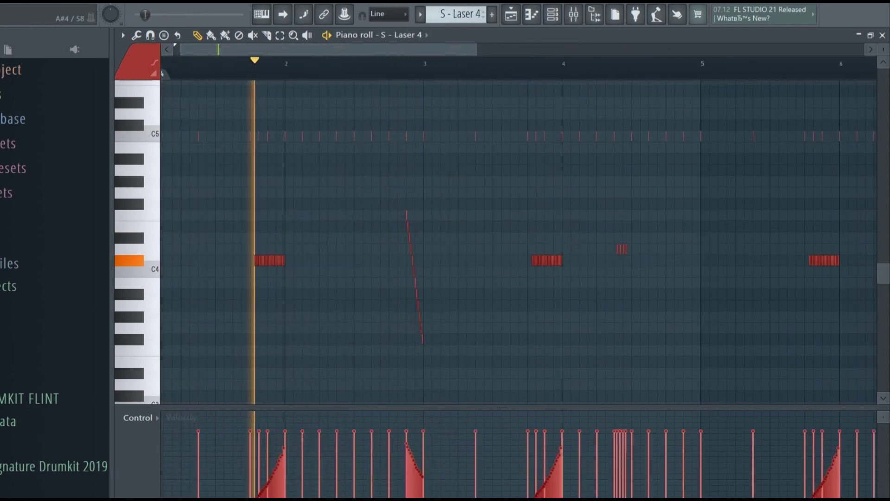
Step: Examine the S - Laser 4 pattern's rolls and descending note runs through bar 9 during playback
{"action": "scroll", "coordinate": [518, 242], "scroll_direction": "up", "scroll_amount": 1}
{"action": "scroll", "coordinate": [519, 241], "scroll_direction": "up", "scroll_amount": 1}
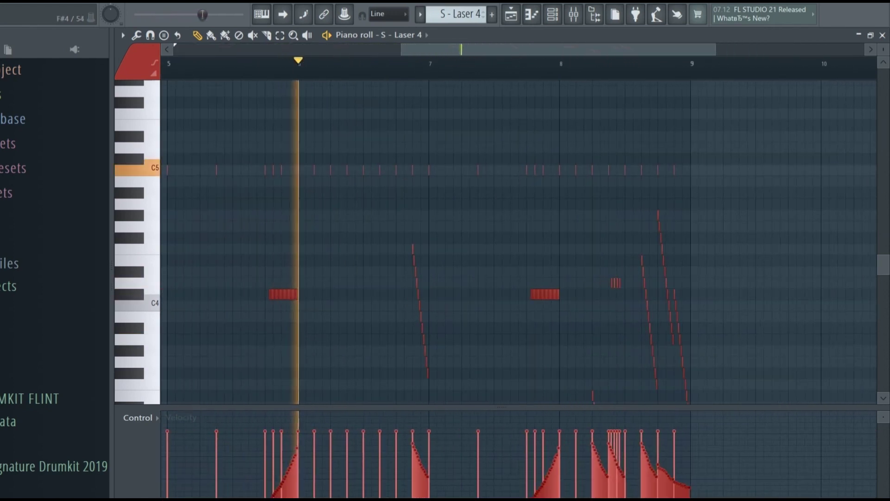
{"action": "scroll", "coordinate": [428, 260], "scroll_direction": "up", "scroll_amount": 3}
{"action": "scroll", "coordinate": [442, 260], "scroll_direction": "down", "scroll_amount": 3}
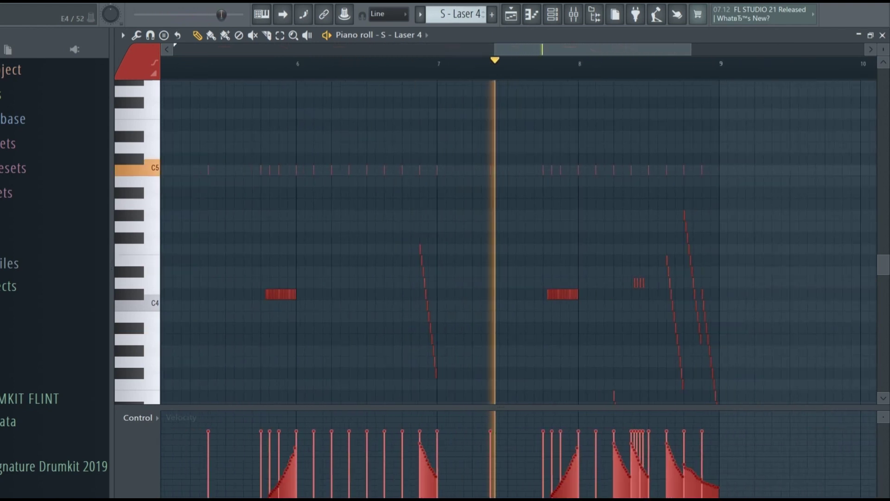
{"action": "scroll", "coordinate": [788, 248], "scroll_direction": "up", "scroll_amount": 3}
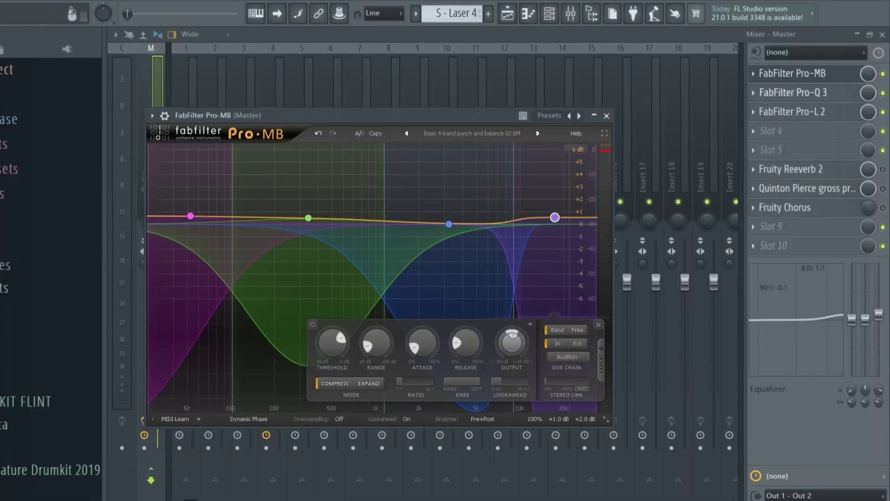
Step: Review the master channel's effects: Pro-MB, Pro-L 2, Fruity Reeverb 2, the Quinton Pierce Gross Beat presets and Fruity Chorus
{"action": "key", "text": "space"}
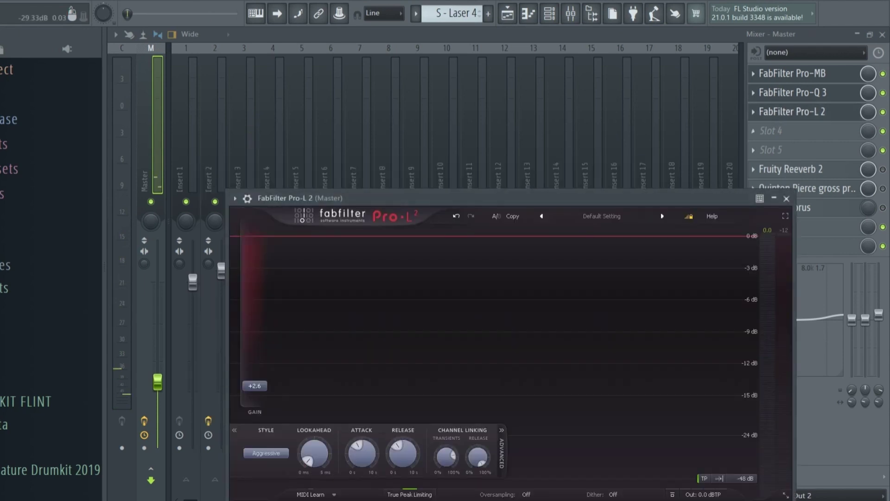
{"action": "left_click_drag", "start_coordinate": [463, 198], "coordinate": [383, 110]}
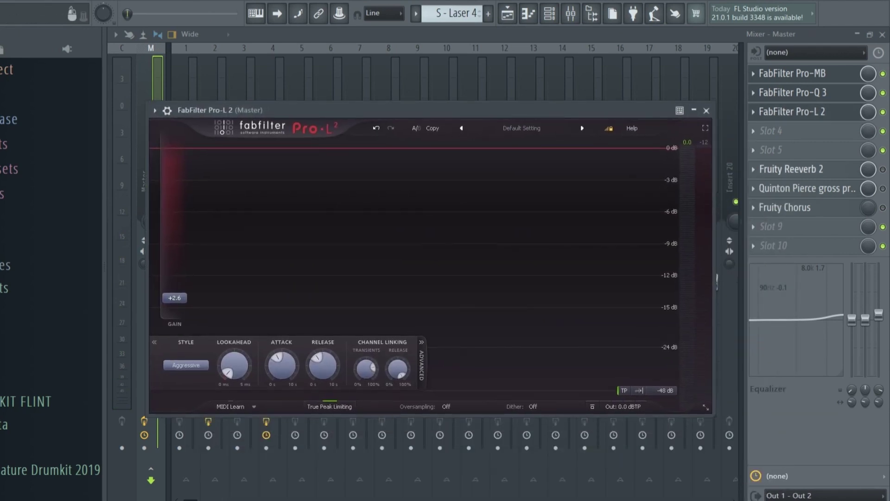
{"action": "left_click", "coordinate": [882, 169]}
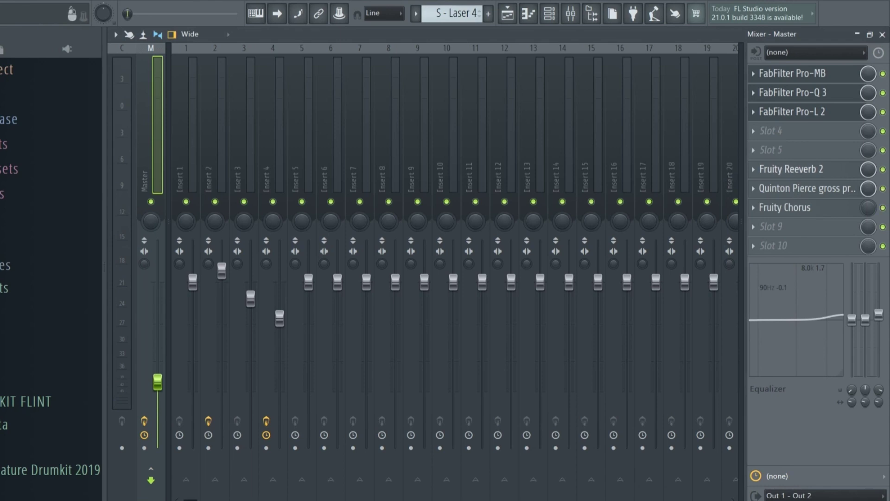
{"action": "left_click", "coordinate": [790, 169]}
{"action": "left_click", "coordinate": [807, 188]}
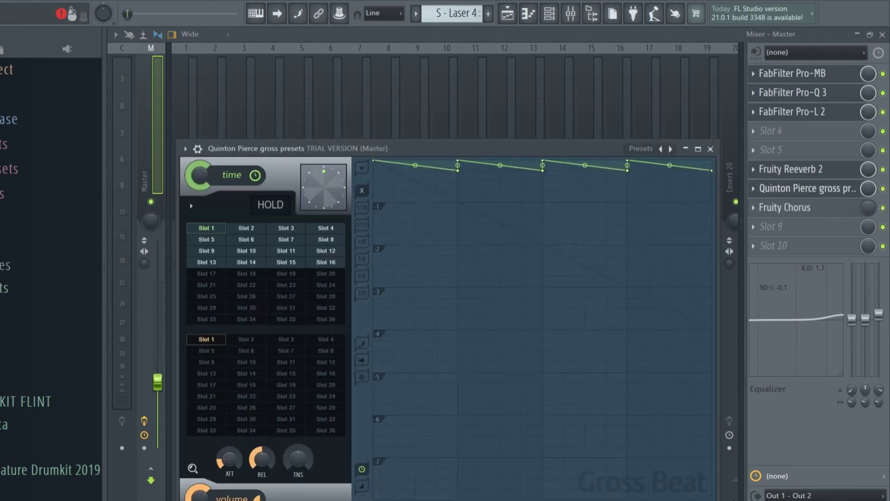
{"action": "left_click", "coordinate": [785, 207]}
{"action": "left_click_drag", "start_coordinate": [375, 181], "coordinate": [380, 160]}
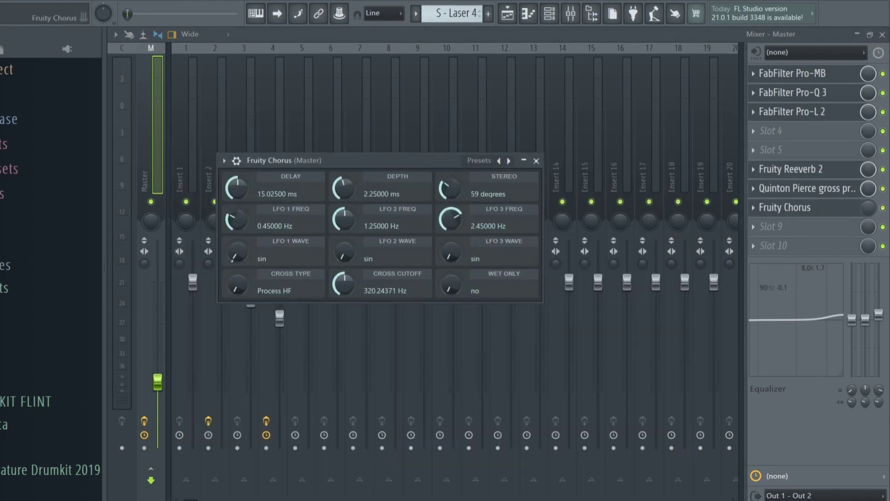
Step: Open the playlist and look over its tracks from the 169 BPM loop down to the automation clips
{"action": "left_click", "coordinate": [507, 14]}
{"action": "scroll", "coordinate": [579, 278], "scroll_direction": "up", "scroll_amount": 3}
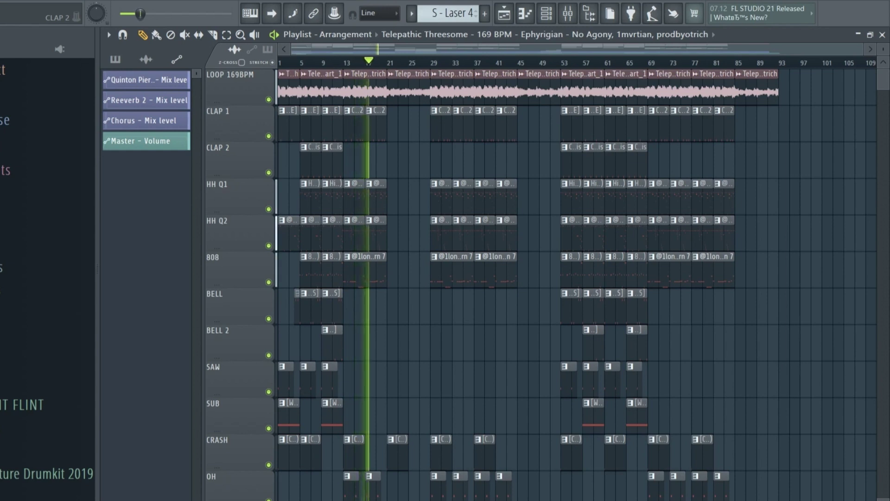
{"action": "scroll", "coordinate": [575, 278], "scroll_direction": "down", "scroll_amount": 10}
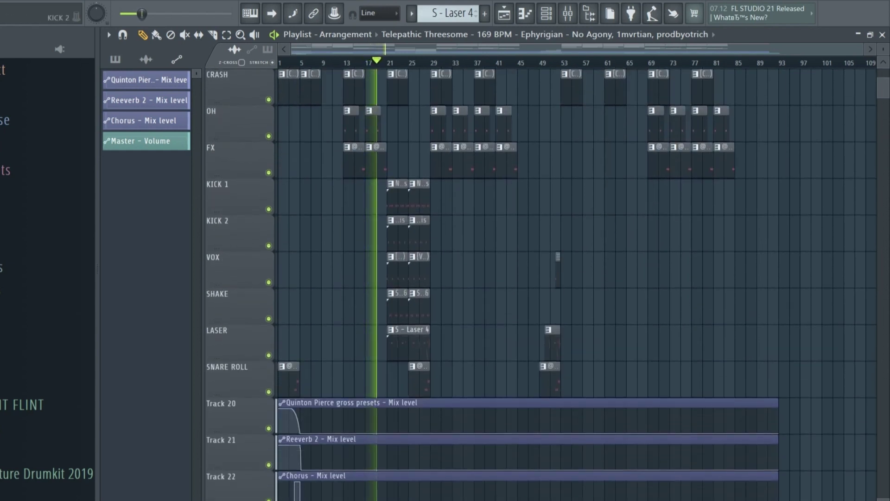
{"action": "scroll", "coordinate": [575, 278], "scroll_direction": "down", "scroll_amount": 3}
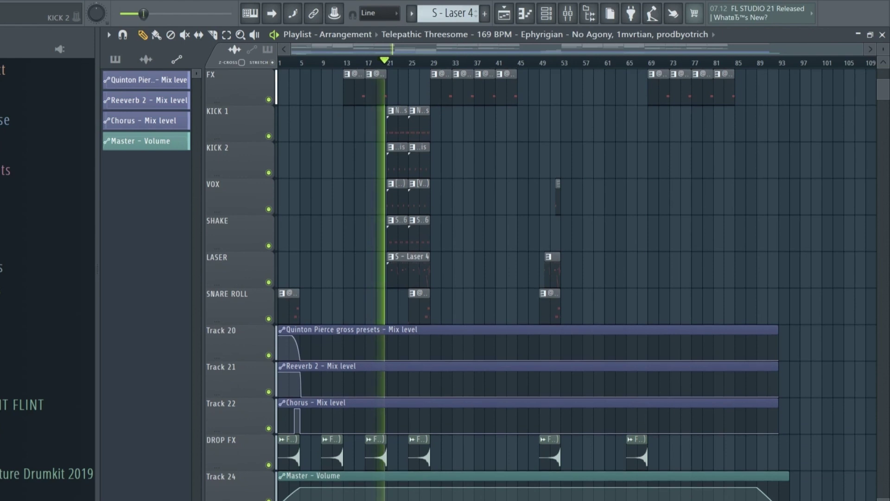
Step: Examine the kick, vox, shake, laser and snare roll clips between bars 21 and 29
{"action": "scroll", "coordinate": [575, 278], "scroll_direction": "up", "scroll_amount": 2}
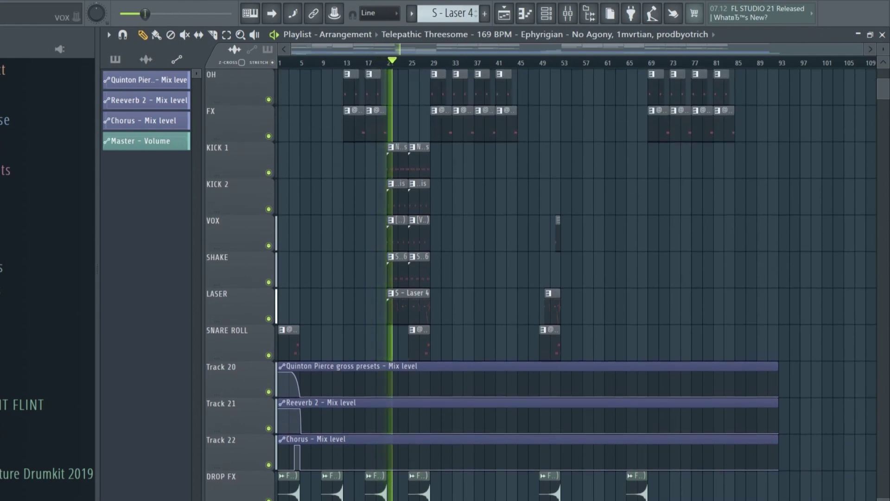
{"action": "scroll", "coordinate": [574, 279], "scroll_direction": "up", "scroll_amount": 1}
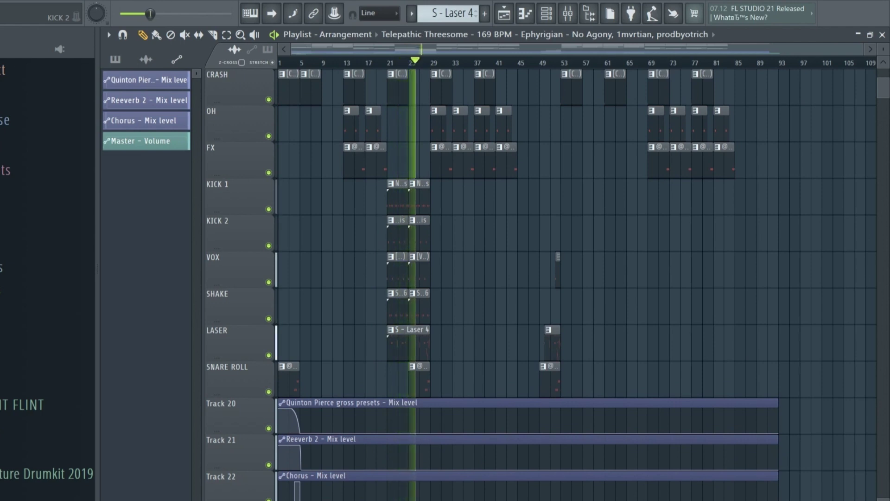
{"action": "scroll", "coordinate": [381, 302], "scroll_direction": "up", "scroll_amount": 5}
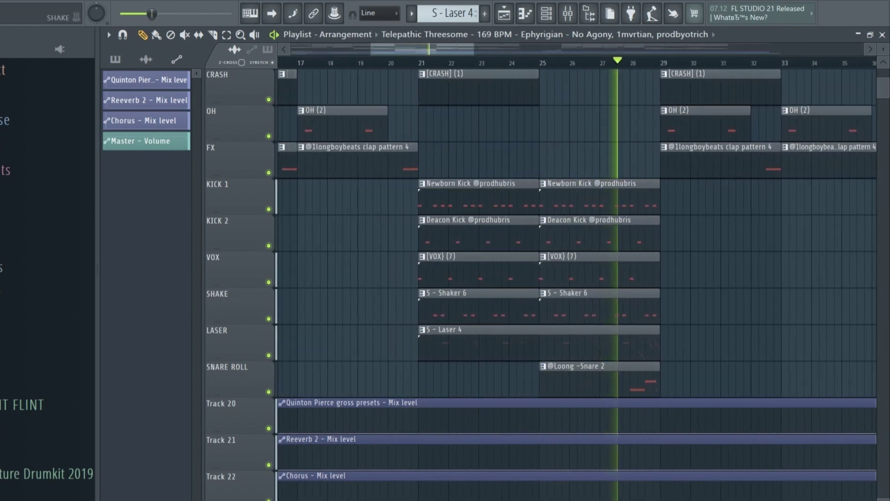
{"action": "scroll", "coordinate": [381, 278], "scroll_direction": "down", "scroll_amount": 5}
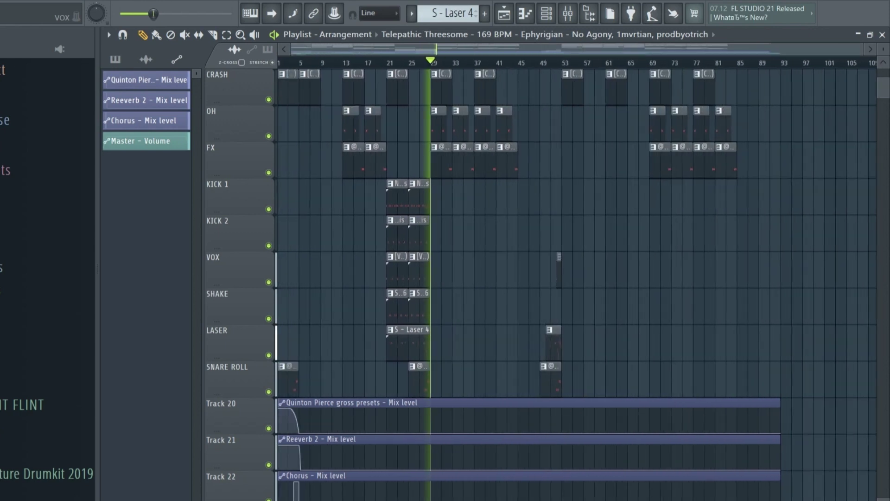
Step: Examine the clap, hi-hat, 808, crash and open hat clips of the section between bars 29 and 45
{"action": "scroll", "coordinate": [381, 287], "scroll_direction": "up", "scroll_amount": 5}
{"action": "scroll", "coordinate": [475, 297], "scroll_direction": "up", "scroll_amount": 3}
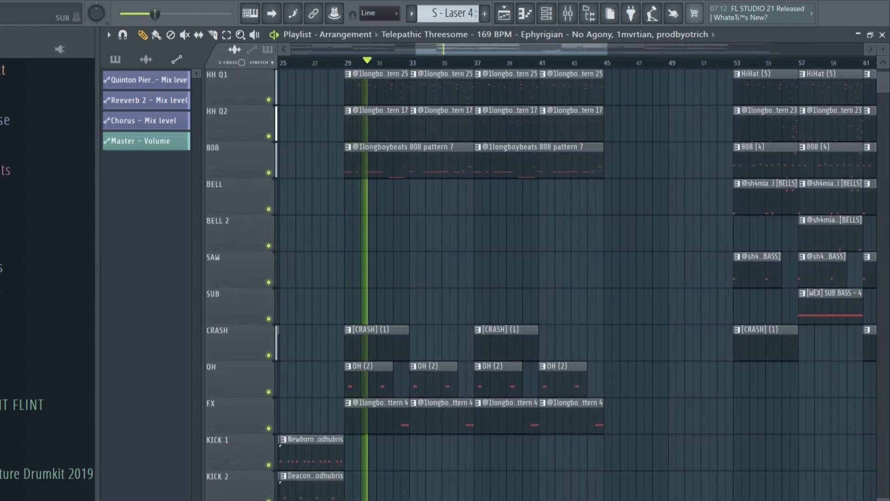
{"action": "scroll", "coordinate": [575, 297], "scroll_direction": "up", "scroll_amount": 3}
{"action": "scroll", "coordinate": [577, 283], "scroll_direction": "down", "scroll_amount": 3}
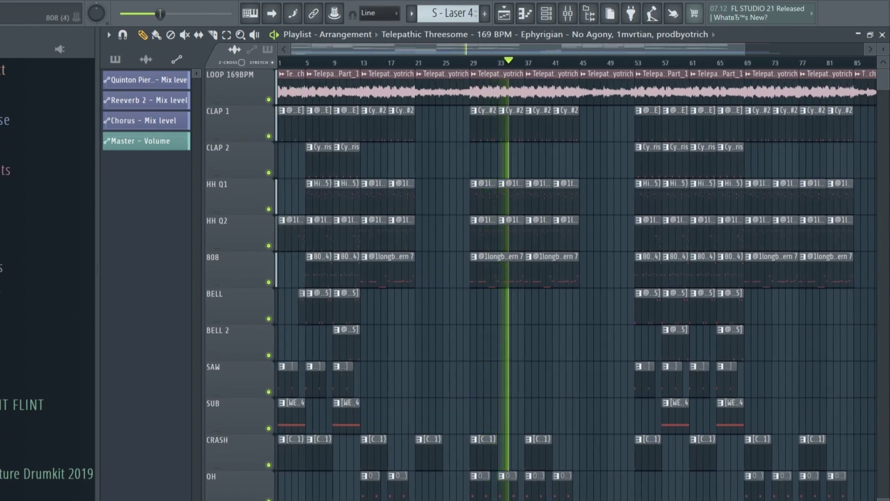
{"action": "left_click_drag", "start_coordinate": [518, 48], "coordinate": [608, 49]}
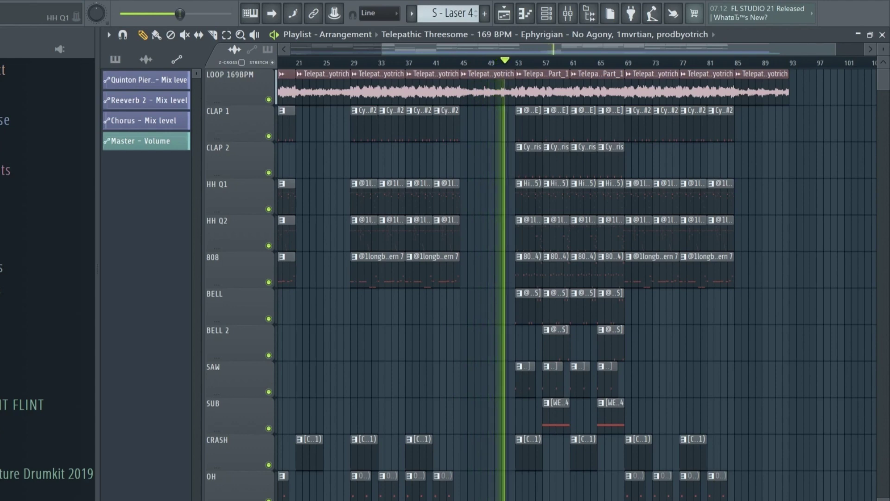
Step: Examine the vox, laser and snare roll clips before bar 53, plus the arrangement from there to its end
{"action": "scroll", "coordinate": [496, 284], "scroll_direction": "down", "scroll_amount": 7}
{"action": "scroll", "coordinate": [495, 284], "scroll_direction": "up", "scroll_amount": 3}
{"action": "scroll", "coordinate": [496, 284], "scroll_direction": "down", "scroll_amount": 2}
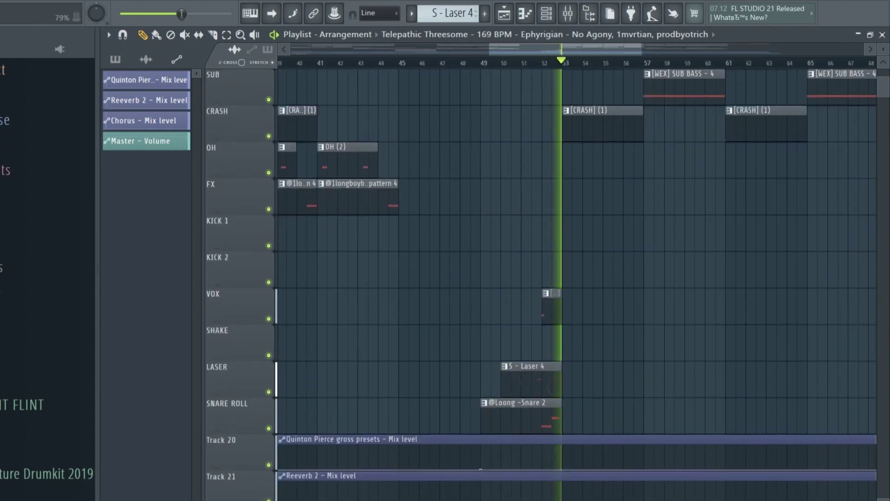
{"action": "scroll", "coordinate": [495, 278], "scroll_direction": "down", "scroll_amount": 4, "text": "ctrl"}
{"action": "scroll", "coordinate": [495, 278], "scroll_direction": "up", "scroll_amount": 5}
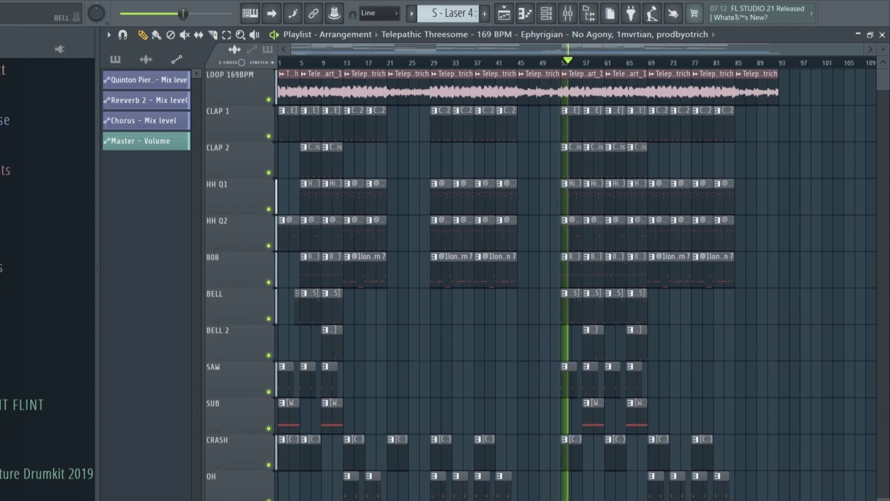
{"action": "scroll", "coordinate": [577, 284], "scroll_direction": "up", "scroll_amount": 1, "text": "ctrl"}
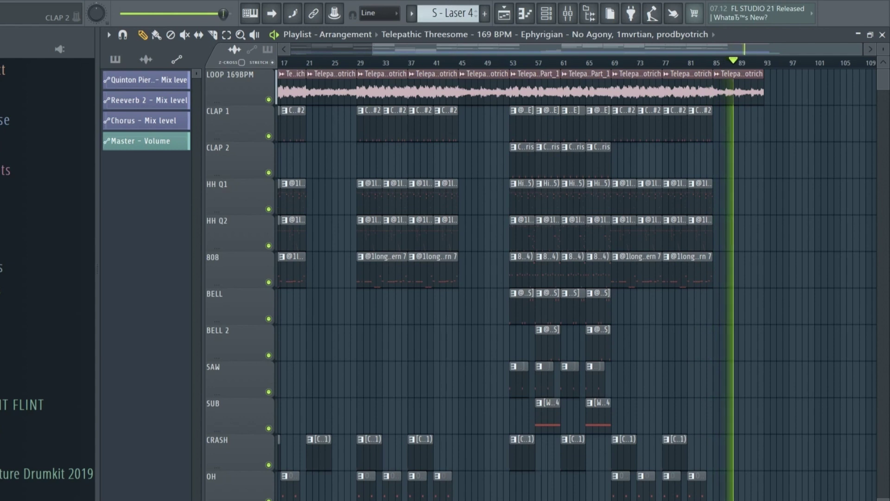
{"action": "scroll", "coordinate": [576, 160], "scroll_direction": "down", "scroll_amount": 2}
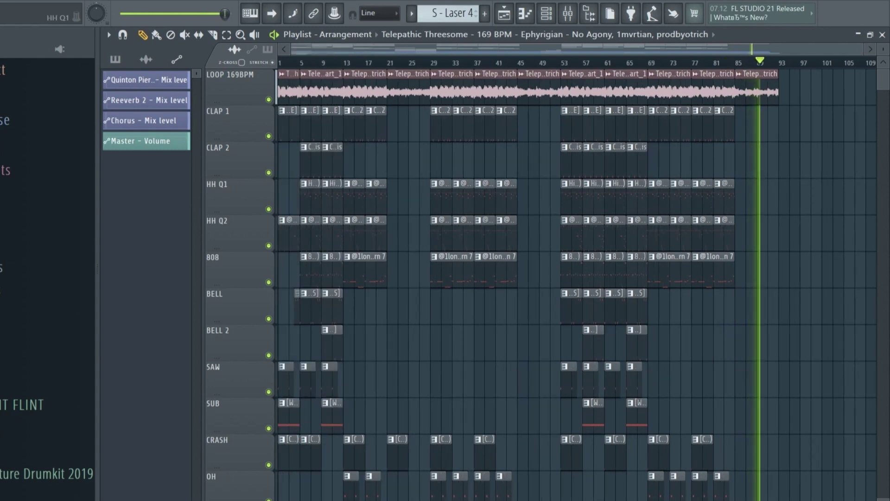